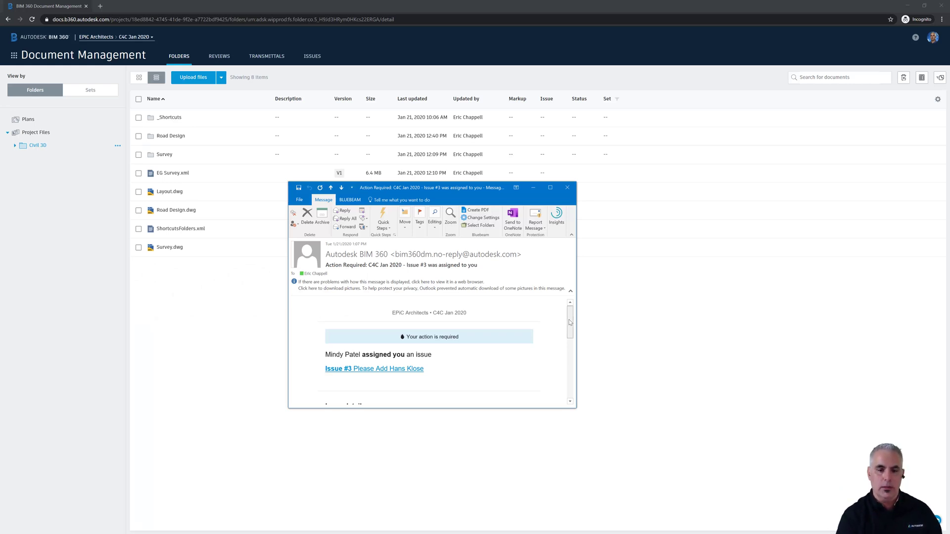
Step: Scroll down the notification email and open issue #3 with its View issue button
scroll(569, 317, "down", 1)
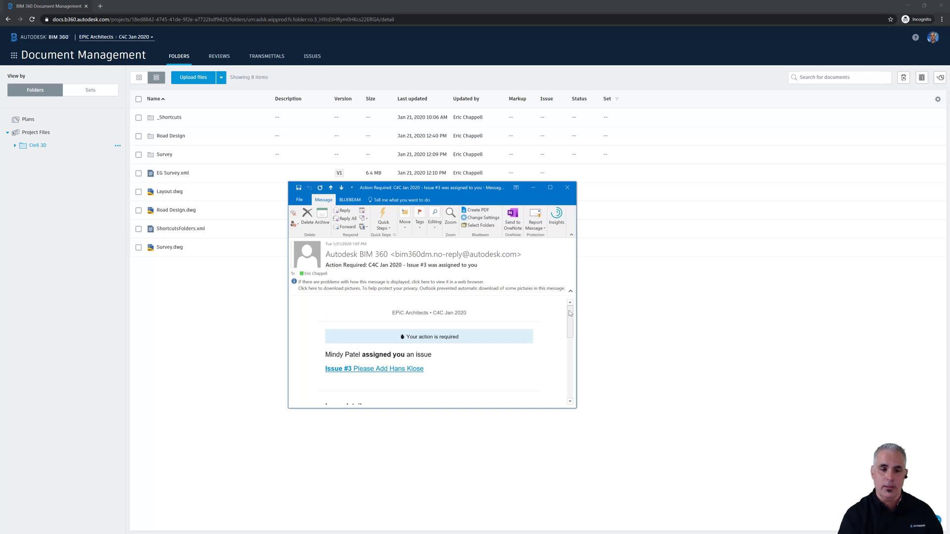
scroll(536, 362, "down", 2)
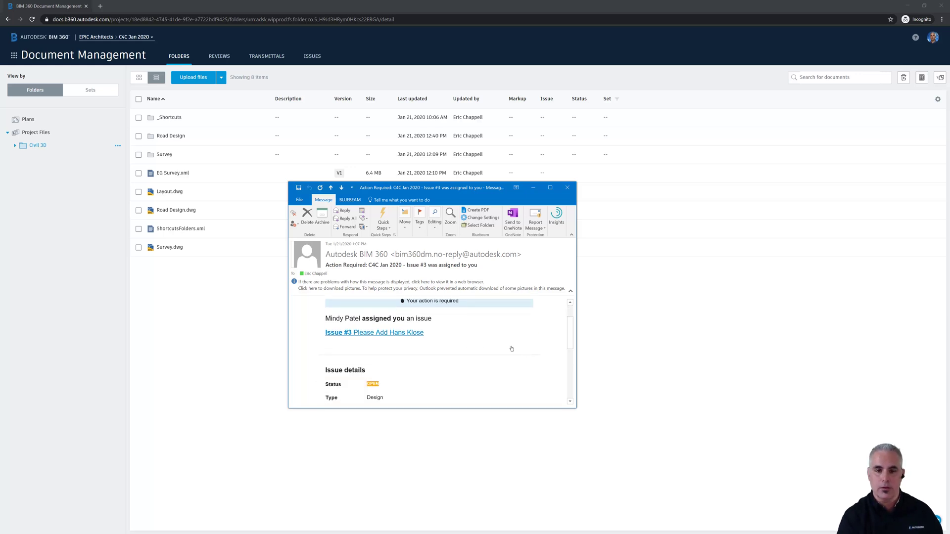
left_click_drag(571, 338, 569, 382)
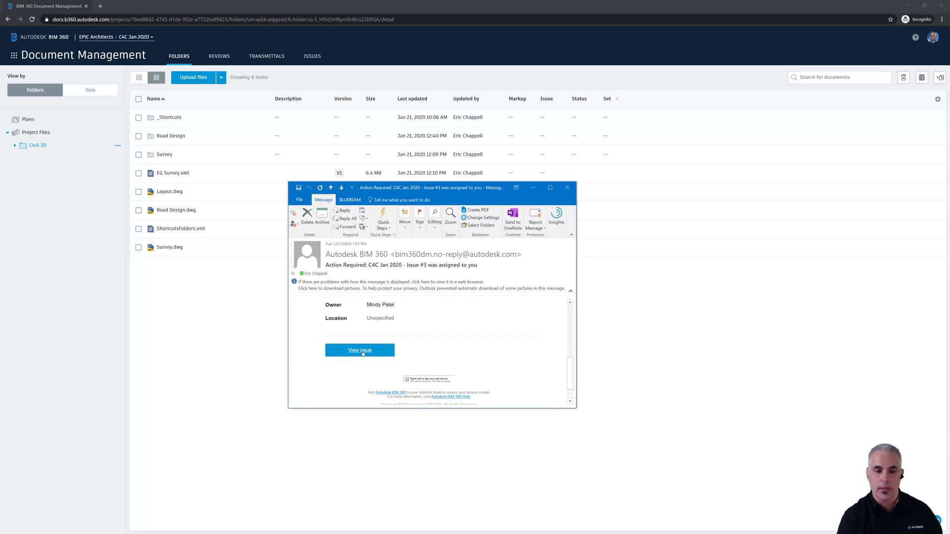
left_click(364, 354)
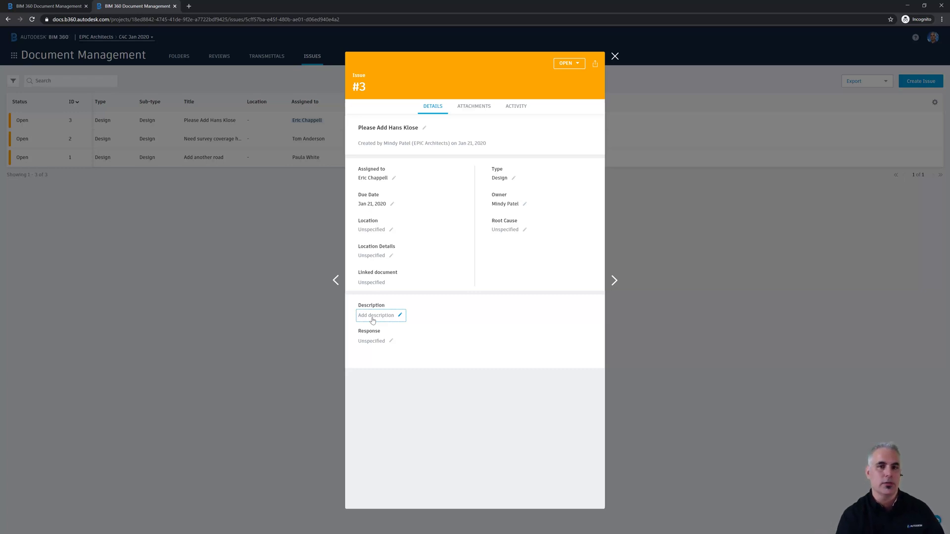
Step: Close the issue #3 details panel to return to the full Issues list
left_click(615, 58)
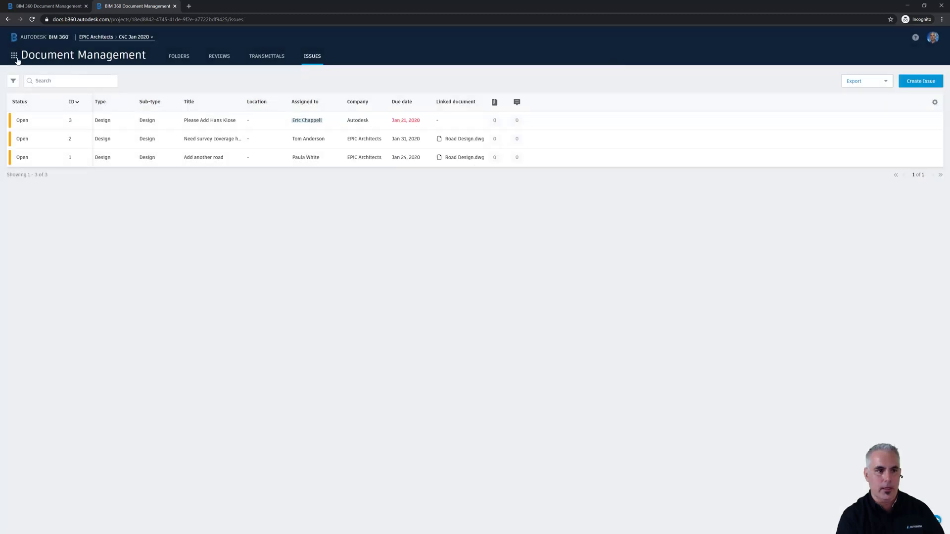
Step: In Project Admin Members, start adding a member by searching for and selecting the person
left_click(15, 57)
left_click(43, 132)
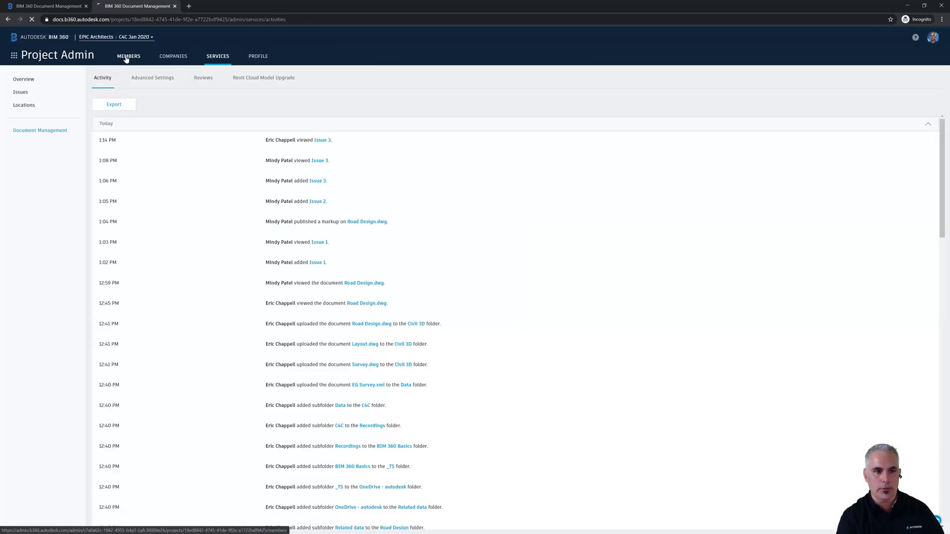
left_click(127, 56)
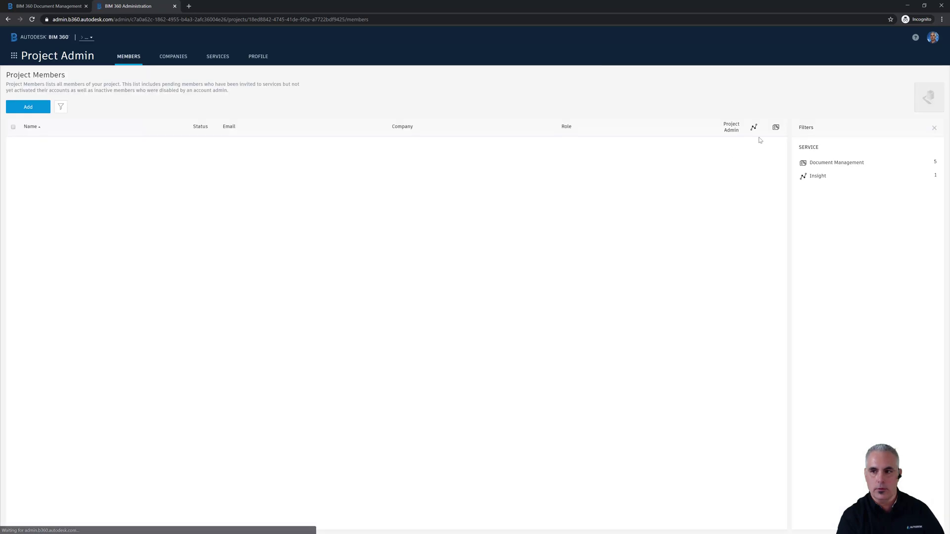
left_click(28, 109)
left_click(200, 110)
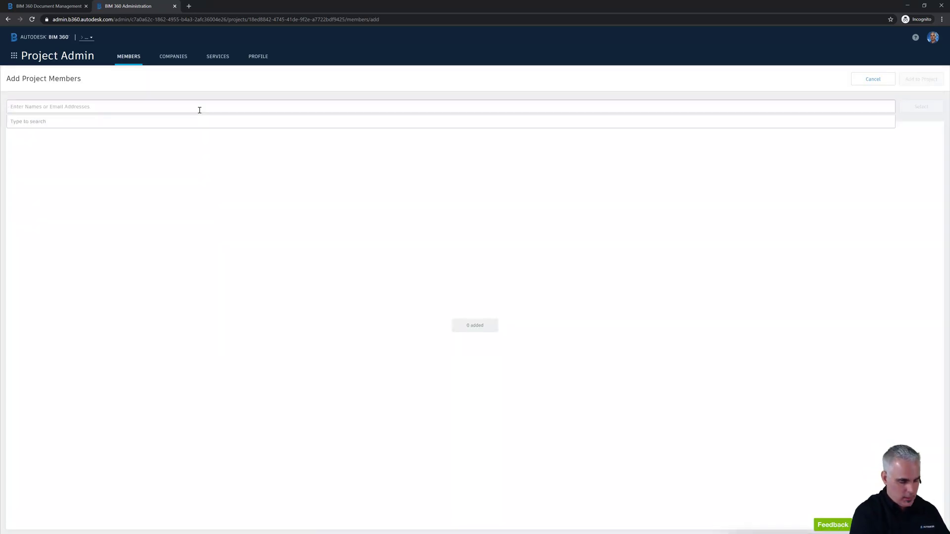
type("hans")
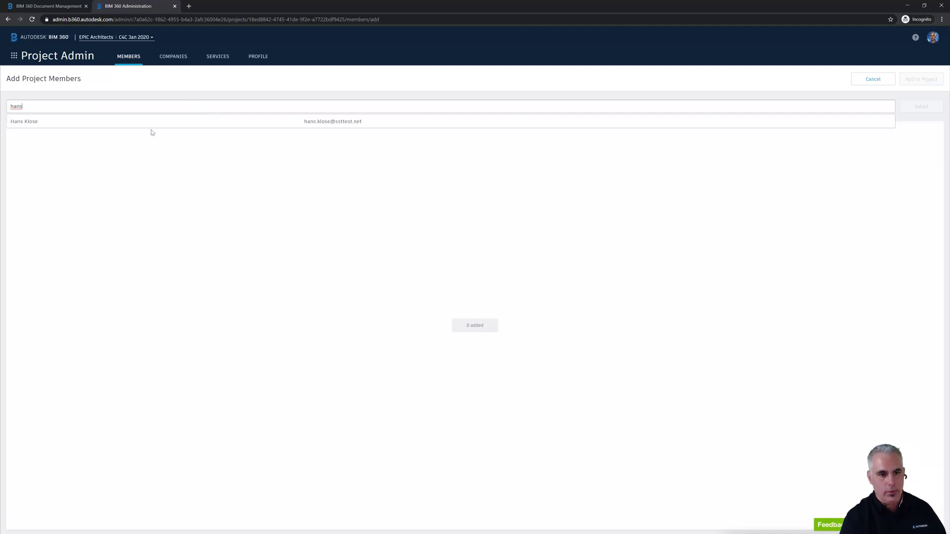
left_click(150, 124)
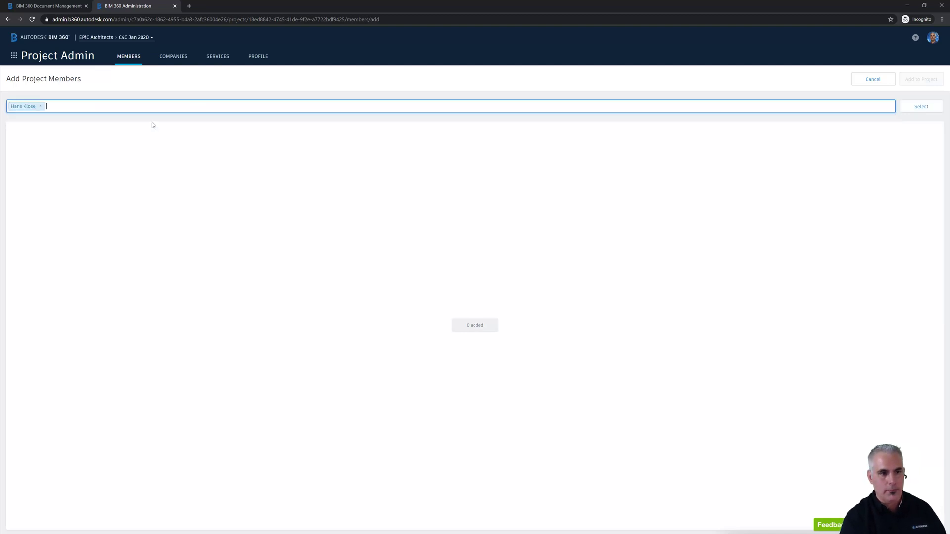
left_click(921, 109)
Step: Set the member's company to Madrigal Engineers and role to Civil Engineer, then add them
left_click(547, 149)
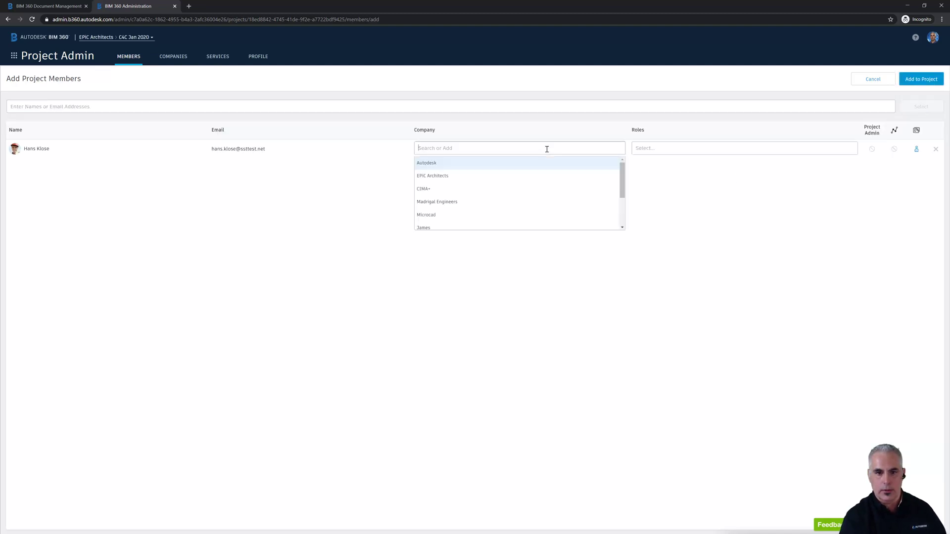
left_click(476, 202)
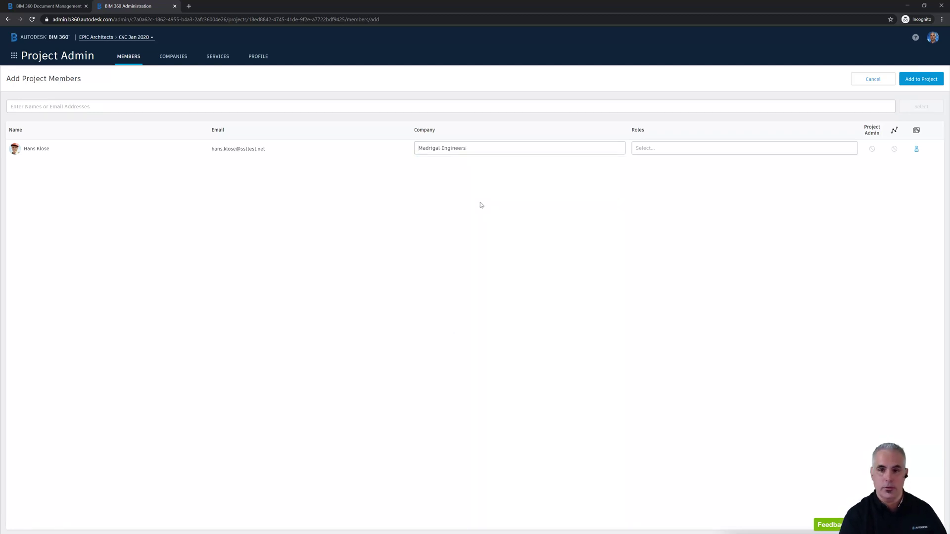
left_click(675, 149)
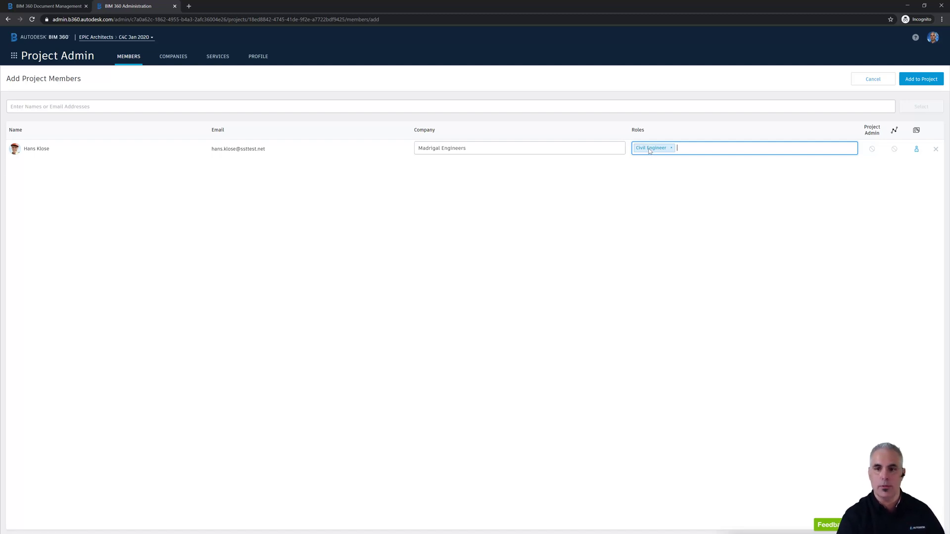
left_click(918, 85)
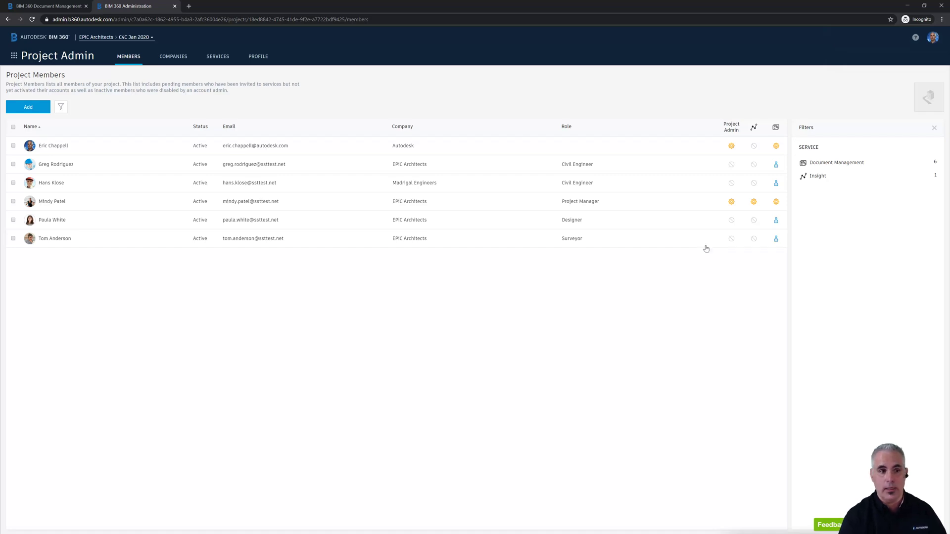
Step: Revoke Project Admin rights from the Project Manager member and switch back to Document Management
left_click(733, 202)
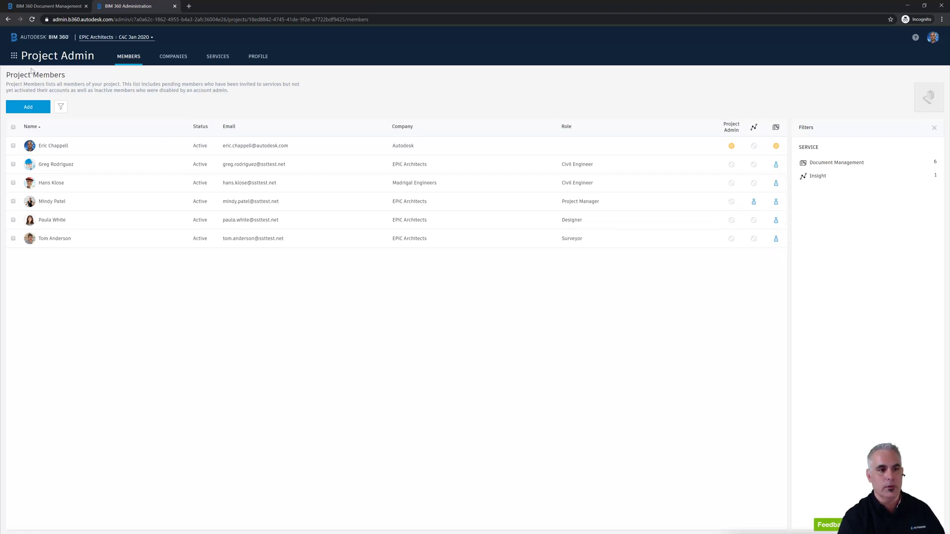
left_click(14, 57)
left_click(126, 96)
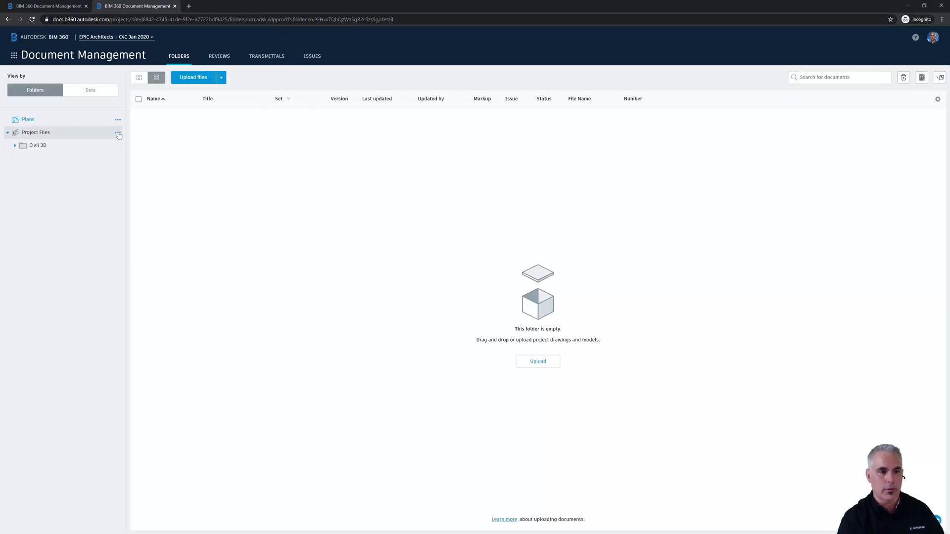
Step: Check the Project Files permissions show the new member under Civil Engineer, then go to Issues
left_click(118, 134)
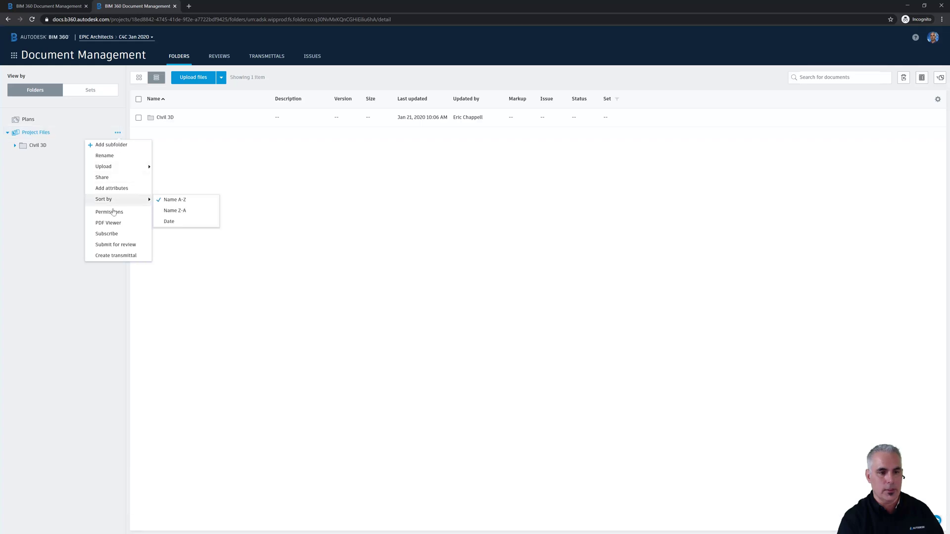
left_click(113, 212)
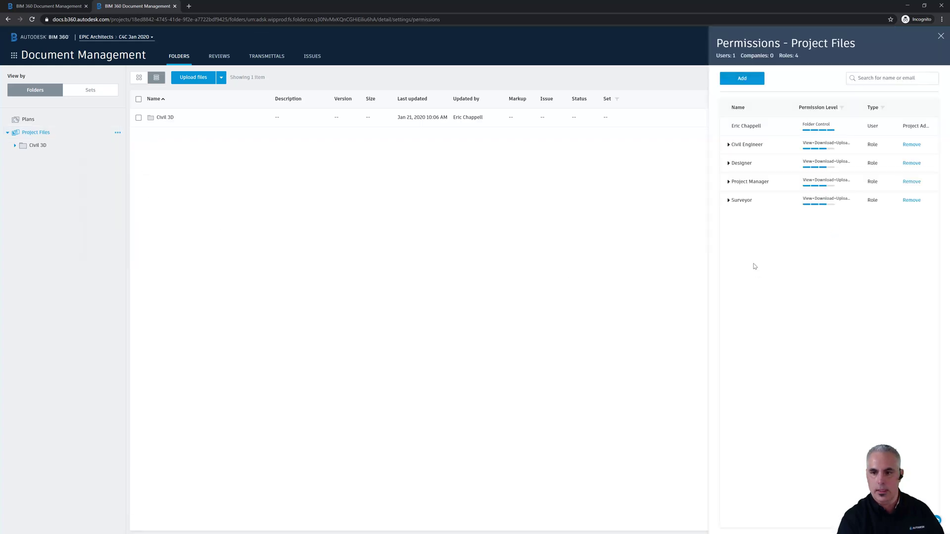
left_click(728, 147)
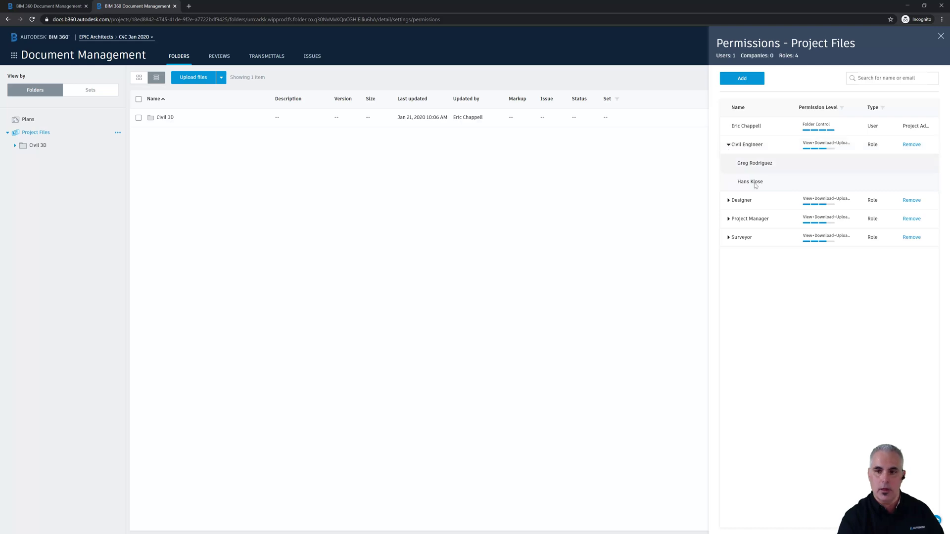
mouse_move(749, 186)
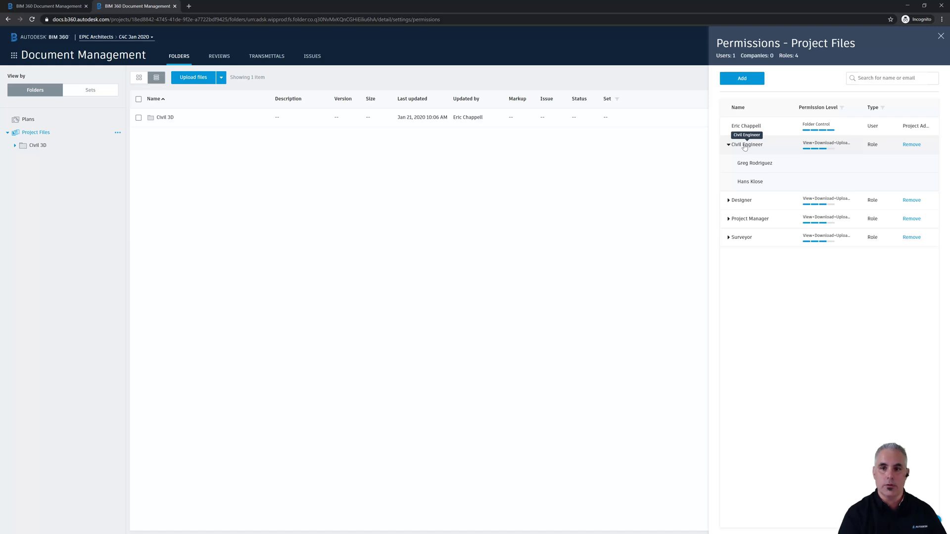
left_click(941, 36)
left_click(318, 60)
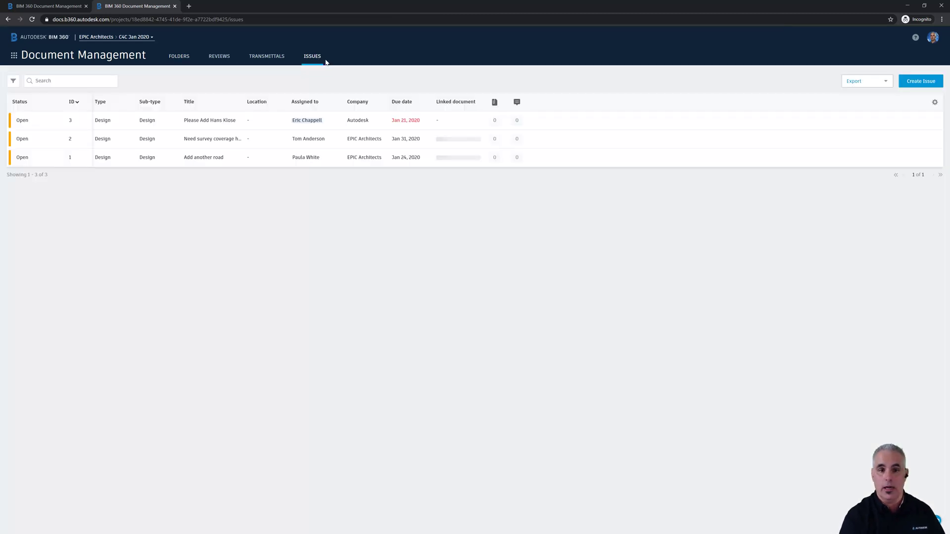
Step: Set issue #3's status to Answered with a comment saying the new member was added
left_click(36, 122)
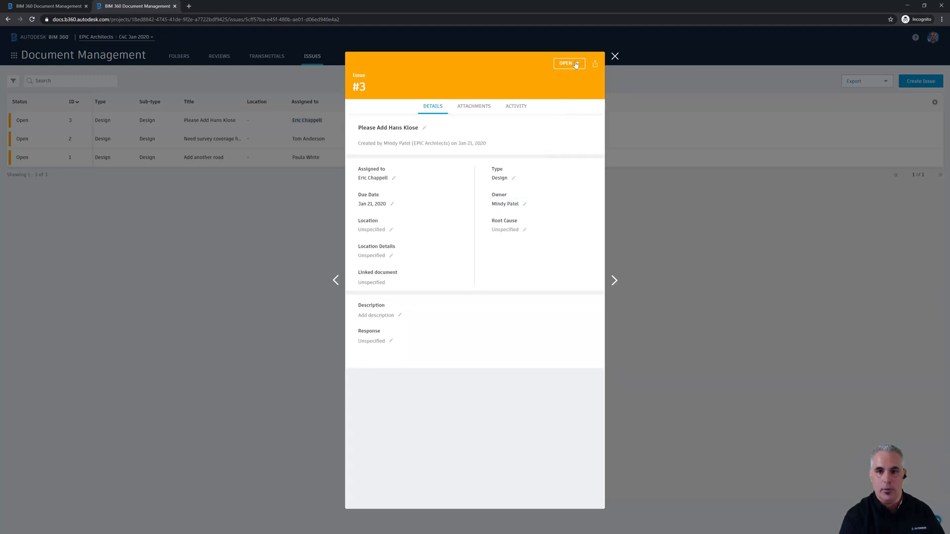
left_click(575, 64)
left_click(547, 92)
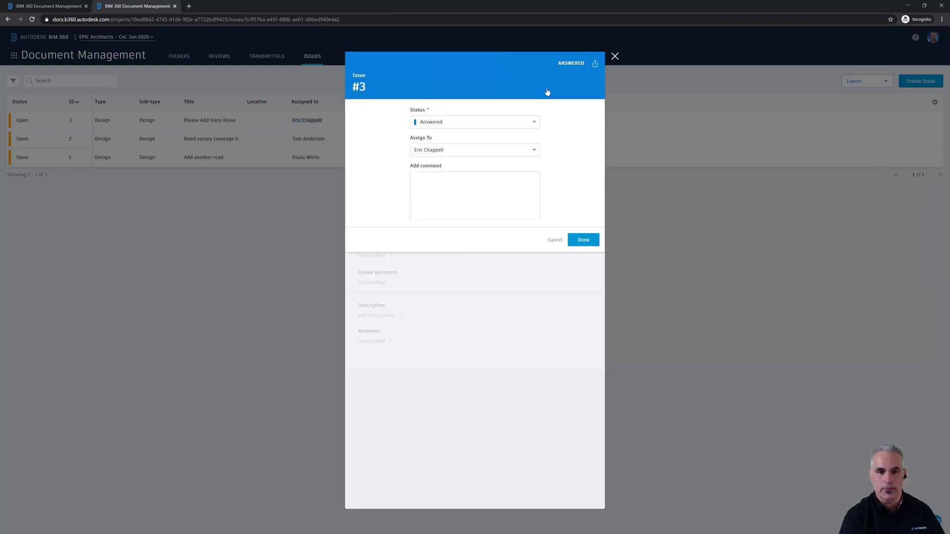
left_click(453, 187)
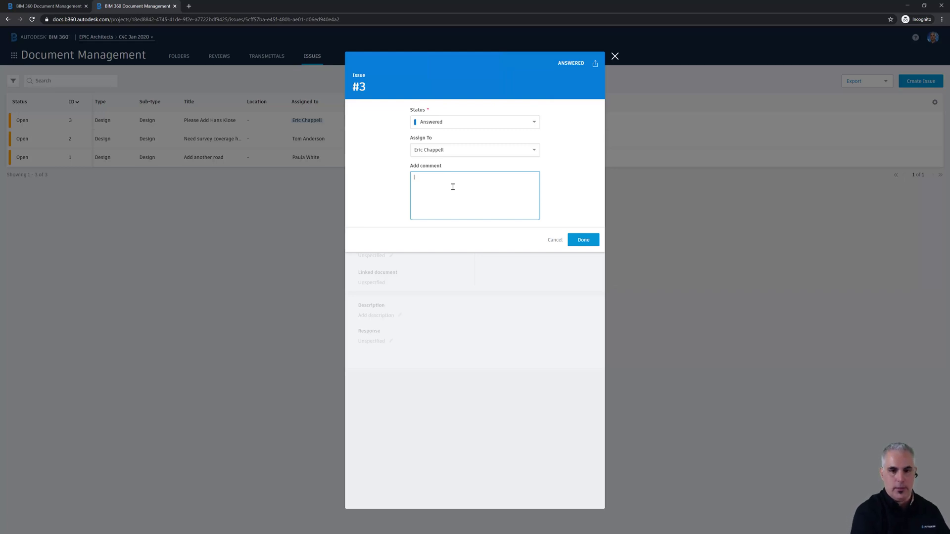
type("I've")
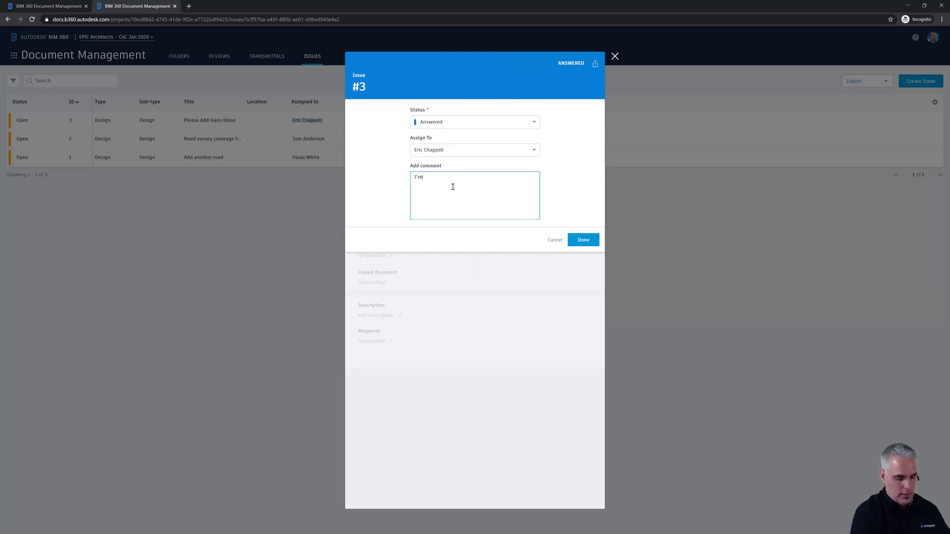
type(" add Hans")
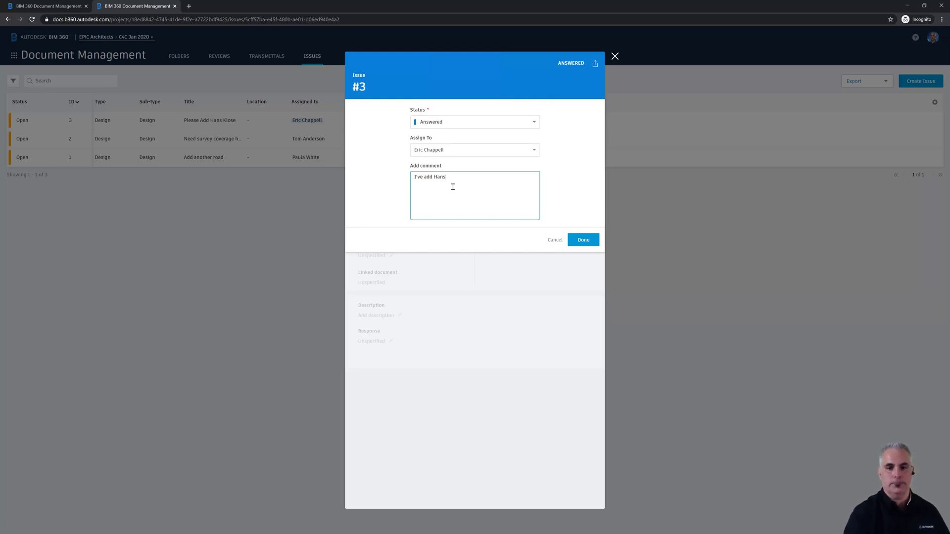
left_click(584, 241)
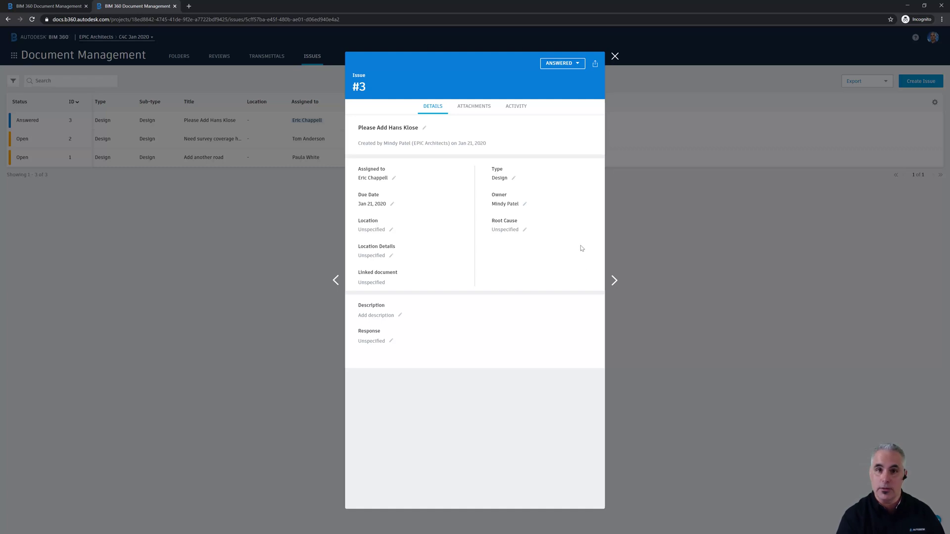
left_click(578, 64)
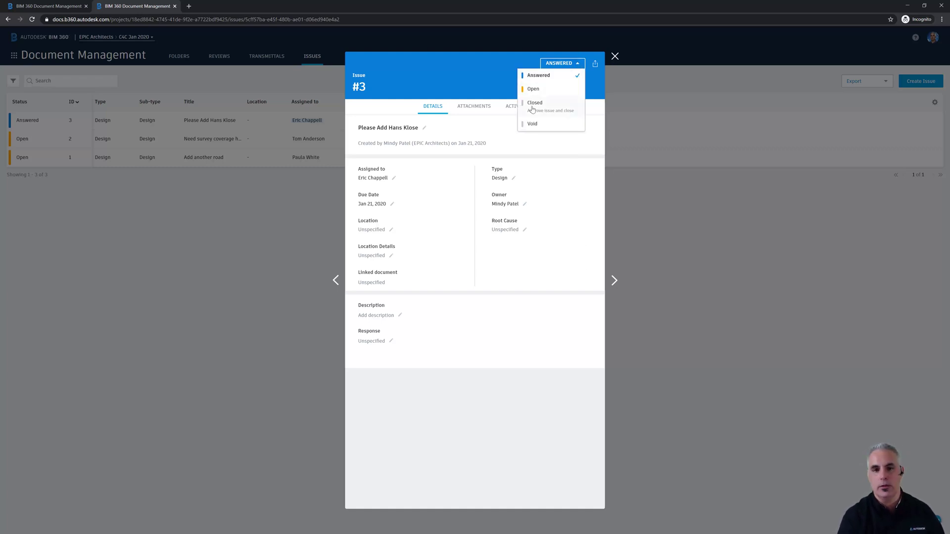
left_click(675, 229)
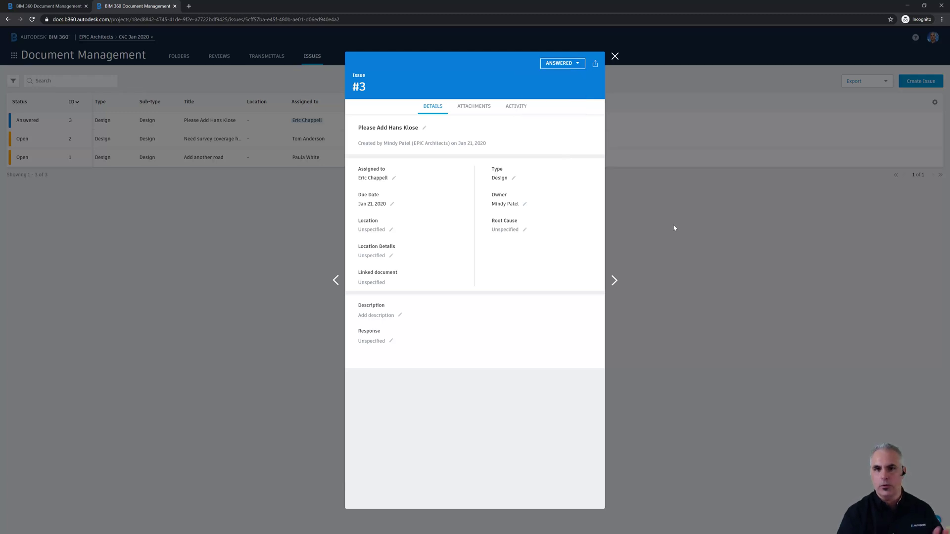